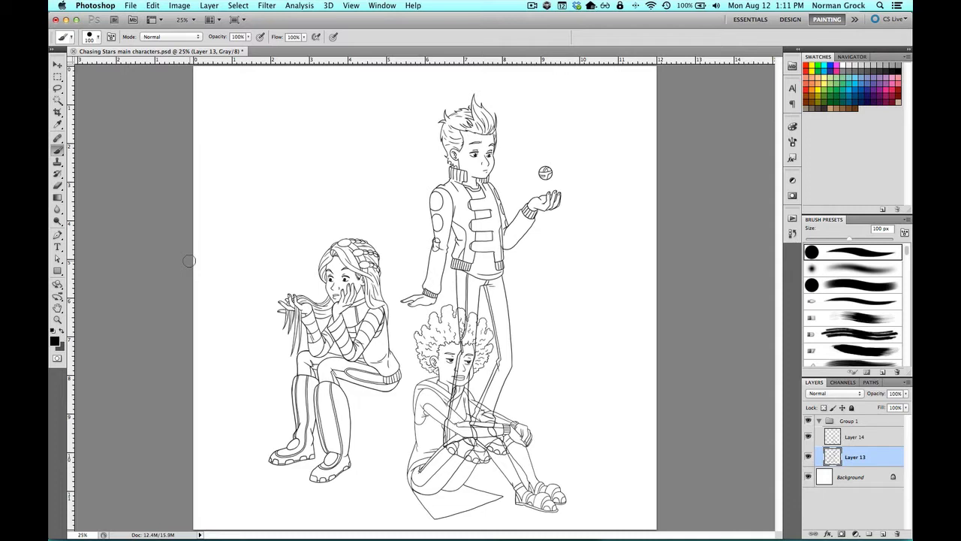
Toggle the visibility of Layer 14 and Layer 13 to compare which characters each layer holds
left_click(808, 438)
left_click(808, 438)
left_click(808, 438)
left_click(808, 438)
left_click(808, 456)
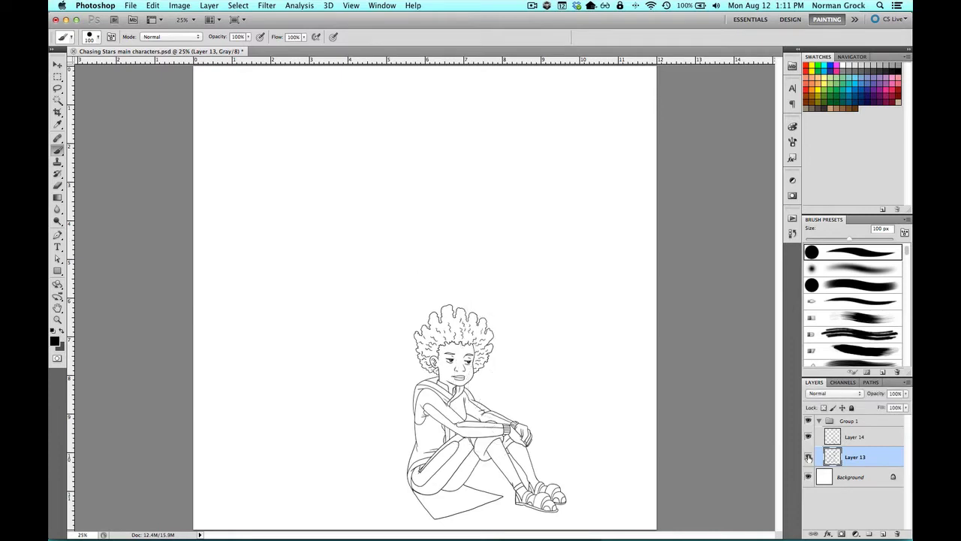
left_click(808, 457)
left_click(808, 438)
left_click(808, 438)
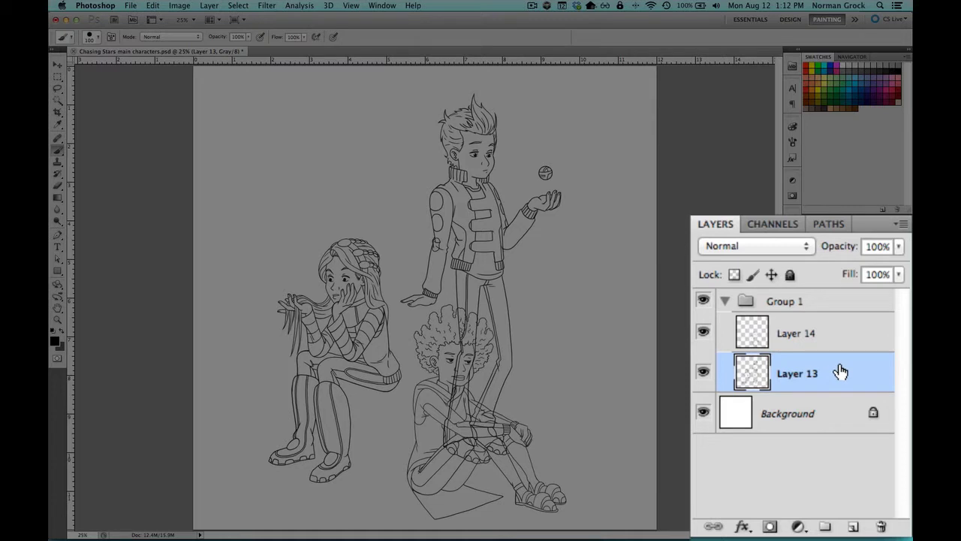
Add a layer mask to Layer 13 and paint it black where the standing figure's legs overlap the seated curly-haired figure
left_click(769, 528)
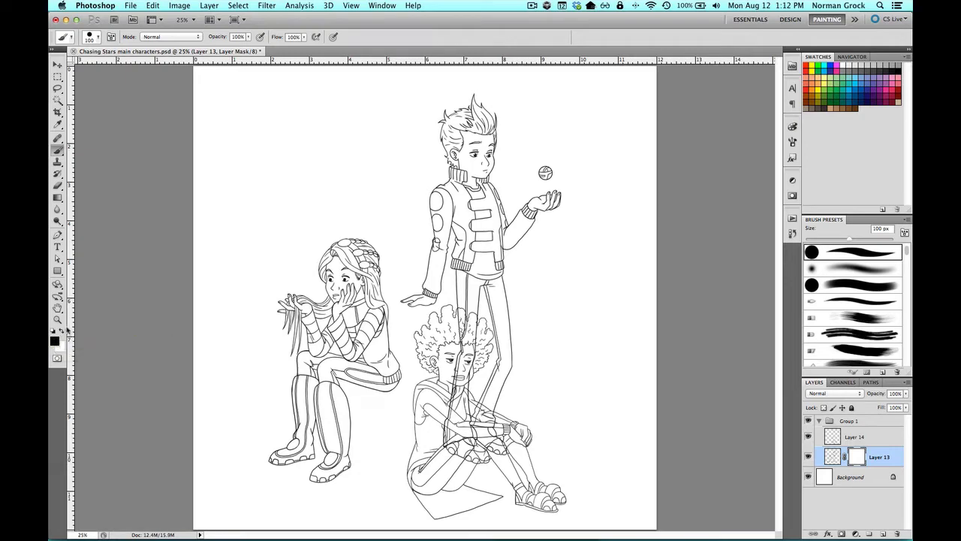
left_click(463, 329, "super")
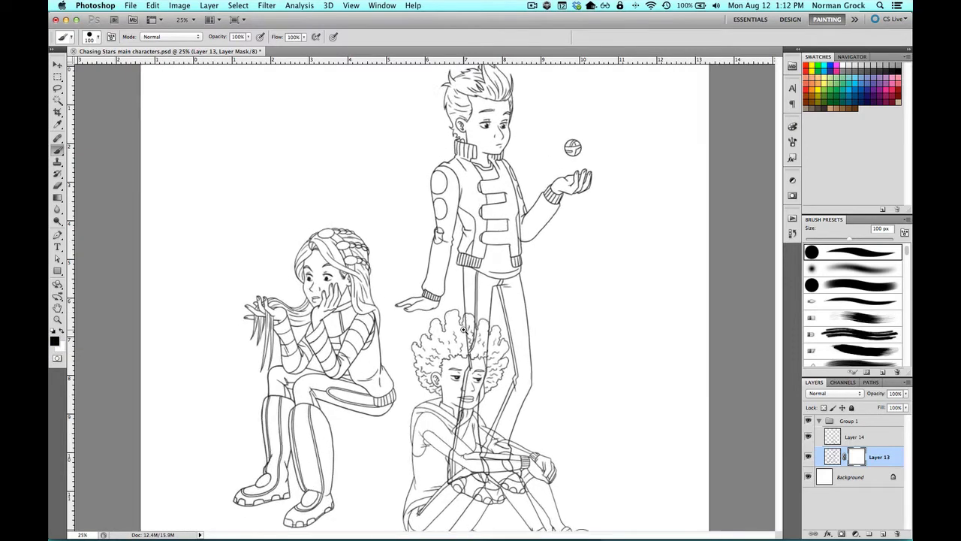
mouse_move(480, 361)
left_mouse_down()
mouse_move(493, 446)
mouse_move(518, 425)
mouse_move(529, 434)
mouse_move(507, 441)
mouse_move(482, 434)
mouse_move(508, 439)
mouse_move(521, 473)
mouse_move(501, 489)
mouse_move(510, 513)
mouse_move(493, 522)
mouse_move(469, 484)
left_mouse_up()
mouse_move(479, 331)
left_mouse_down()
mouse_move(489, 314)
mouse_move(496, 372)
mouse_move(515, 334)
mouse_move(497, 328)
mouse_move(523, 335)
mouse_move(534, 328)
mouse_move(528, 314)
mouse_move(529, 389)
mouse_move(529, 375)
left_mouse_up()
left_click_drag(442, 389, 434, 253)
left_click_drag(458, 331, 427, 498)
left_click_drag(494, 421, 494, 391)
mouse_move(498, 445)
left_mouse_down()
mouse_move(506, 439)
mouse_move(493, 341)
left_mouse_up()
mouse_move(409, 437)
left_mouse_down()
mouse_move(441, 480)
mouse_move(465, 477)
mouse_move(499, 500)
mouse_move(517, 479)
mouse_move(537, 479)
mouse_move(460, 425)
mouse_move(508, 471)
mouse_move(483, 424)
mouse_move(510, 411)
mouse_move(474, 392)
mouse_move(570, 405)
mouse_move(548, 405)
mouse_move(583, 428)
mouse_move(597, 455)
mouse_move(589, 479)
mouse_move(563, 440)
mouse_move(553, 452)
mouse_move(505, 445)
mouse_move(482, 475)
mouse_move(489, 503)
mouse_move(549, 478)
mouse_move(516, 428)
mouse_move(507, 438)
mouse_move(560, 374)
mouse_move(554, 358)
mouse_move(498, 328)
mouse_move(509, 347)
mouse_move(499, 352)
mouse_move(524, 362)
left_mouse_up()
scroll(388, 268, "down", 2)
scroll(388, 268, "down", 1)
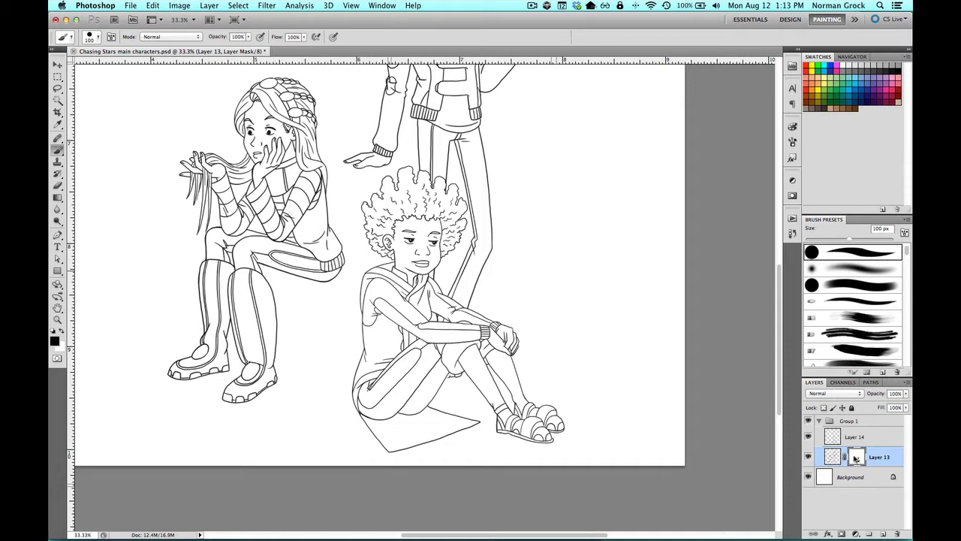
Disable Layer 13's mask to view the overlapping lines, and enable it again
right_click(858, 457)
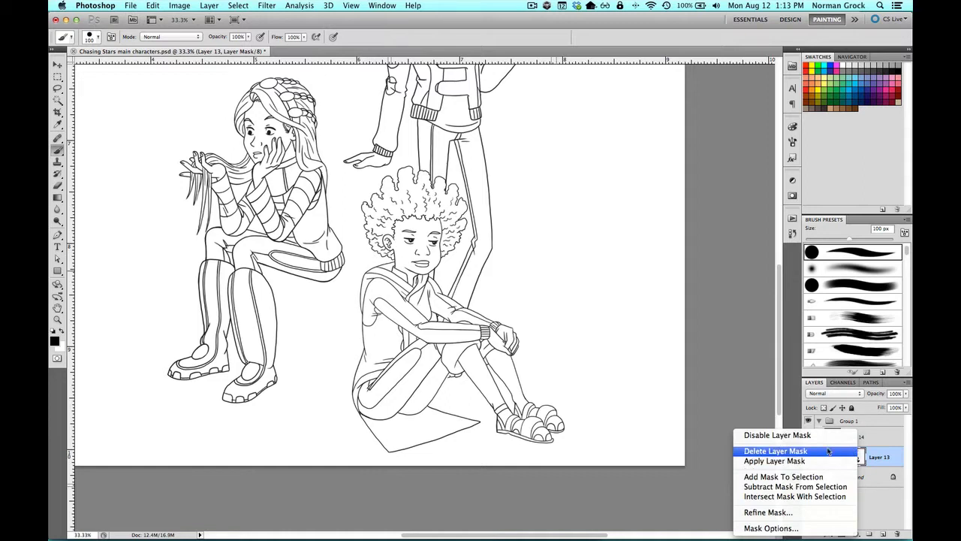
left_click(747, 436)
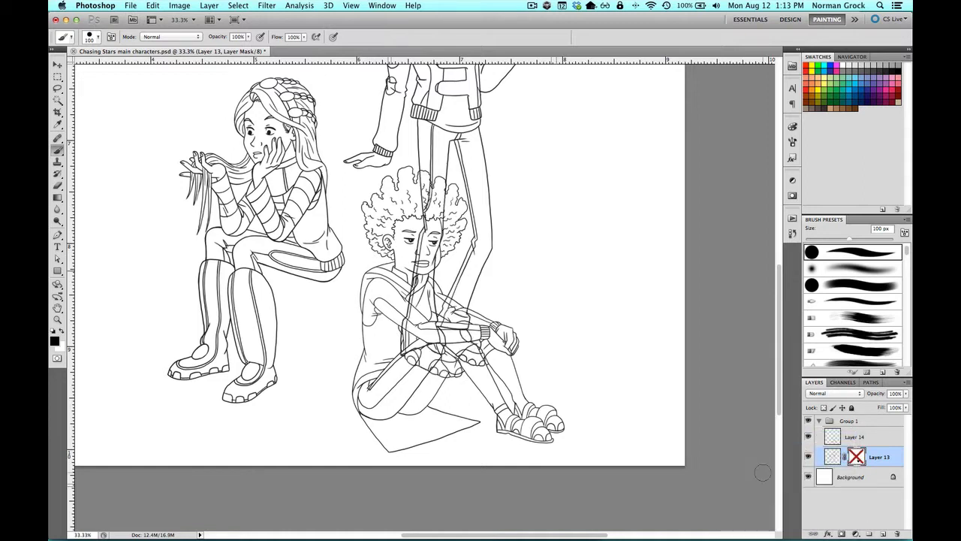
right_click(858, 458)
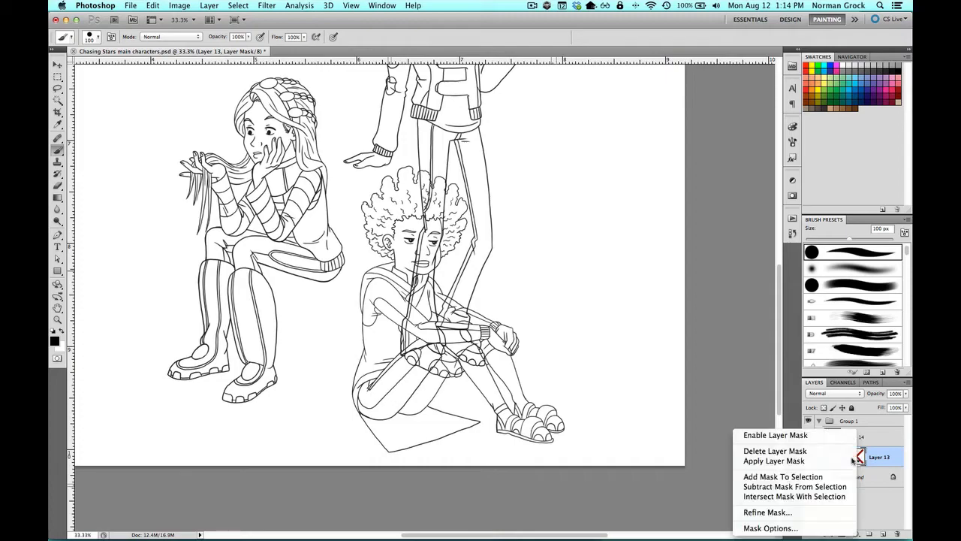
left_click(773, 436)
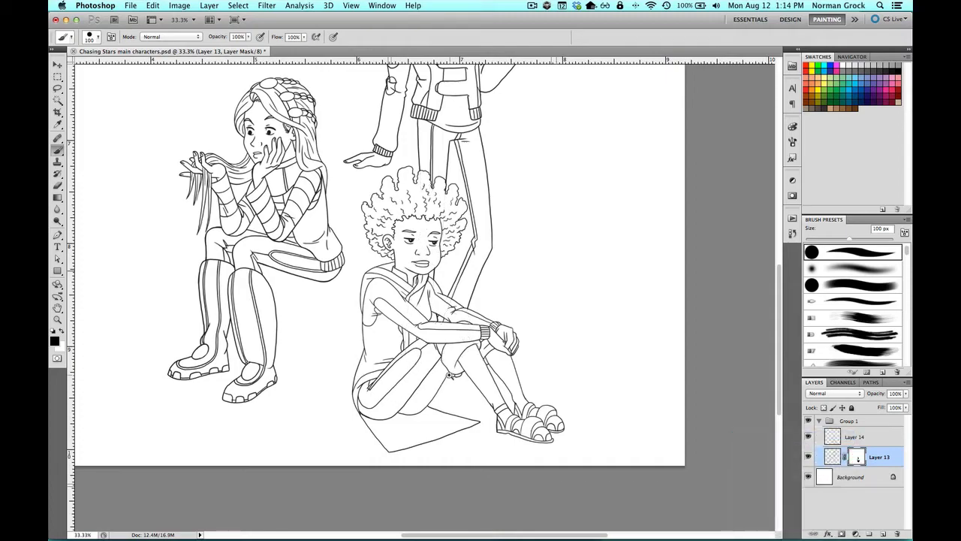
Touch up Layer 13's mask around the seated figure's knee, arms and neck, painting in white and switching back to black
left_click(451, 375, "super")
scroll(457, 381, "up", 5)
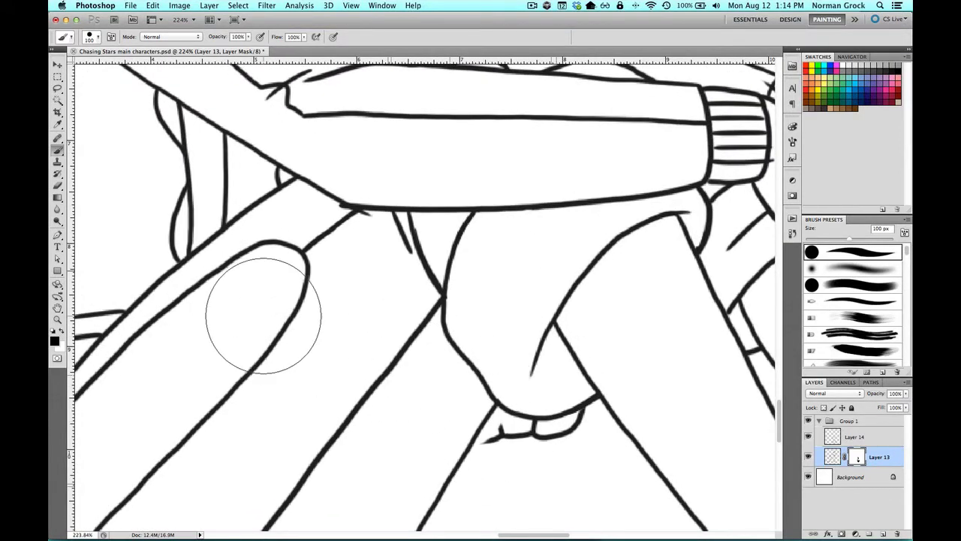
left_click(61, 332)
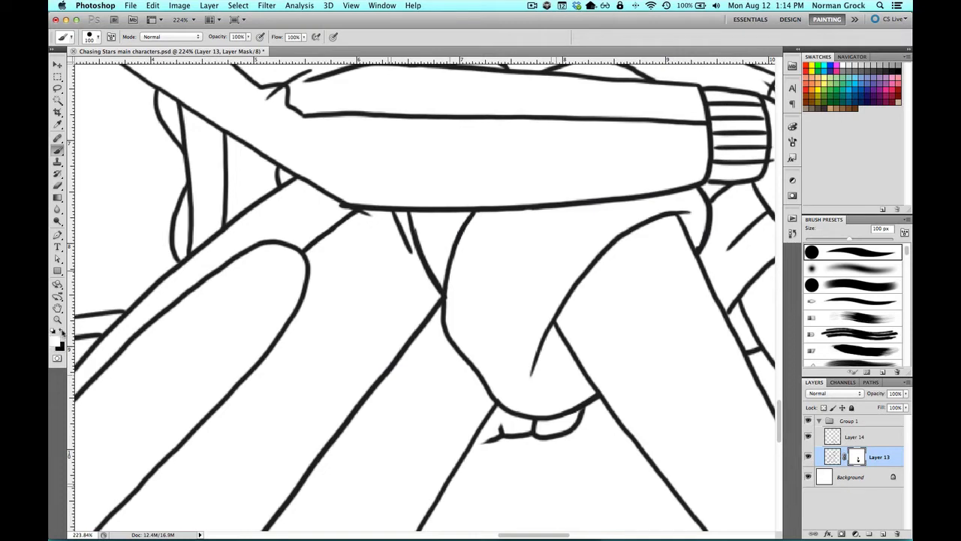
left_click_drag(494, 427, 494, 420)
left_click_drag(425, 302, 412, 395)
left_click_drag(434, 254, 395, 450)
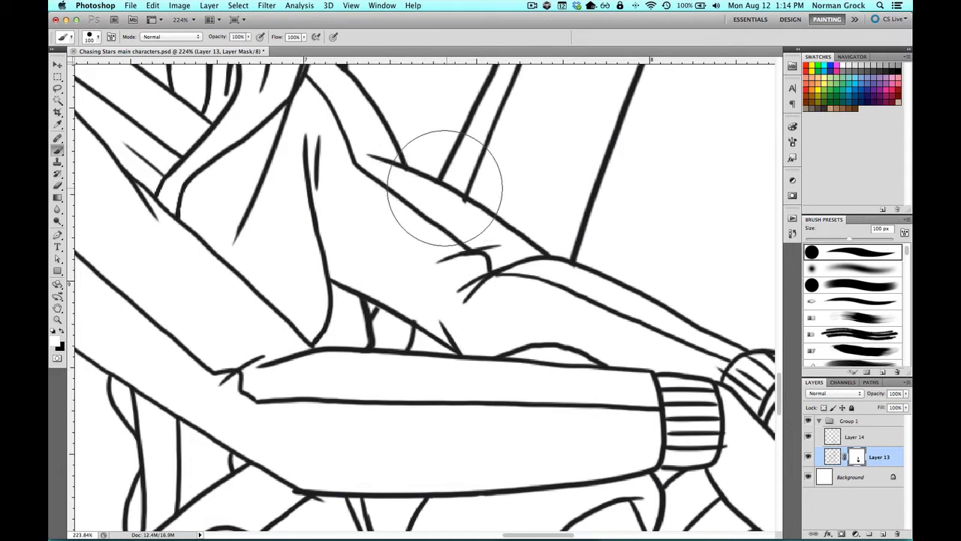
left_click_drag(375, 203, 435, 385)
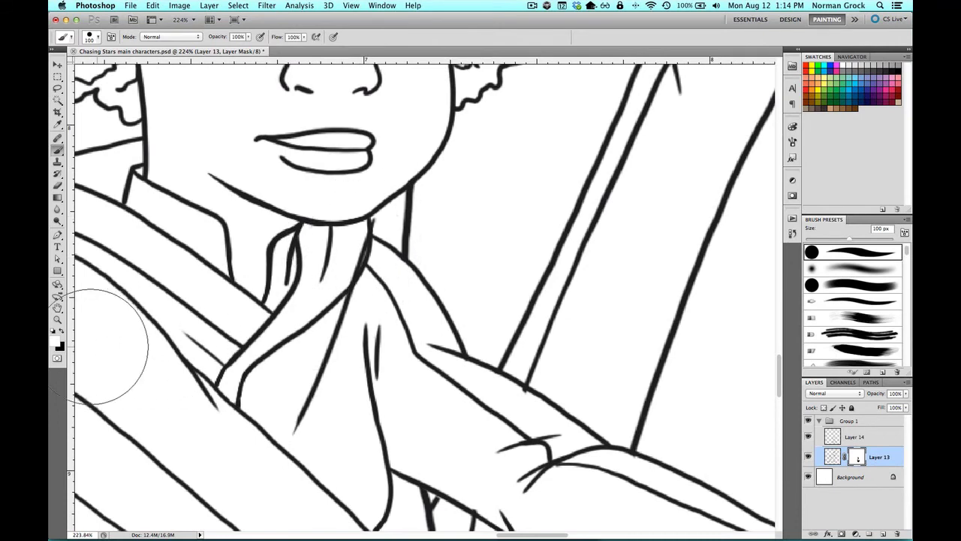
left_click(62, 331)
left_click_drag(368, 222, 289, 450)
left_click(317, 281, "alt")
left_click(319, 279, "alt")
left_click(317, 278, "alt+space")
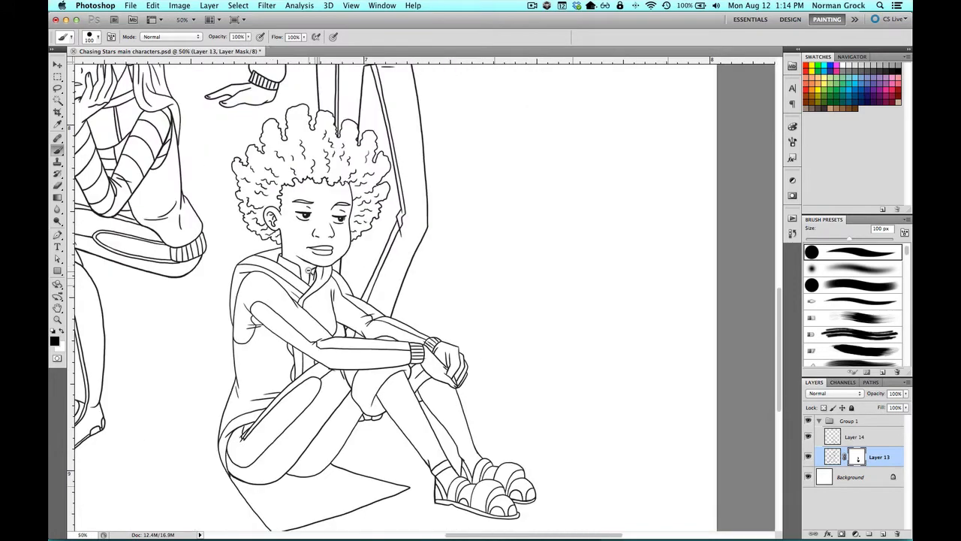
left_click(311, 267, "alt+space")
left_click_drag(251, 275, 310, 276)
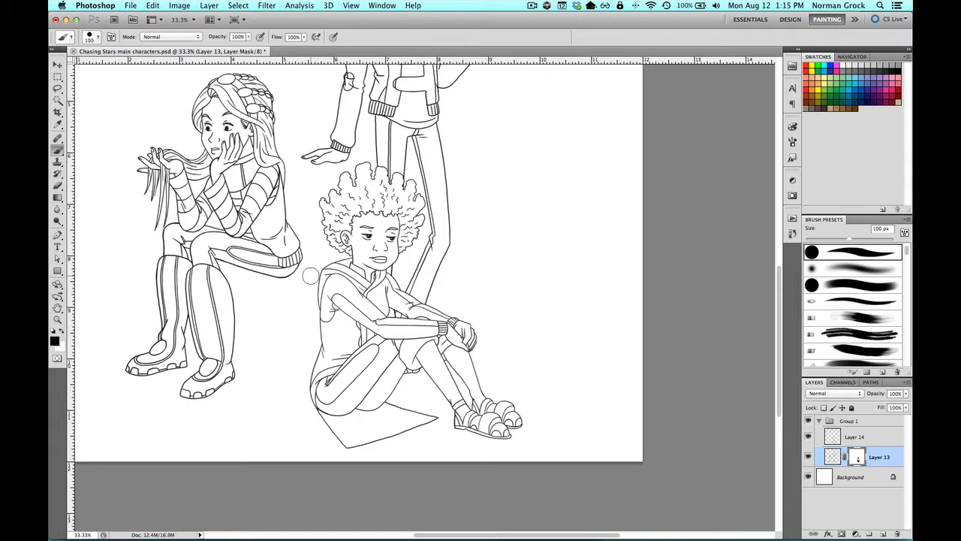
Paint Layer 13's mask with a soft round 300 px brush to fade the standing figure's leg lines above the seated figure's arm
left_click(845, 268)
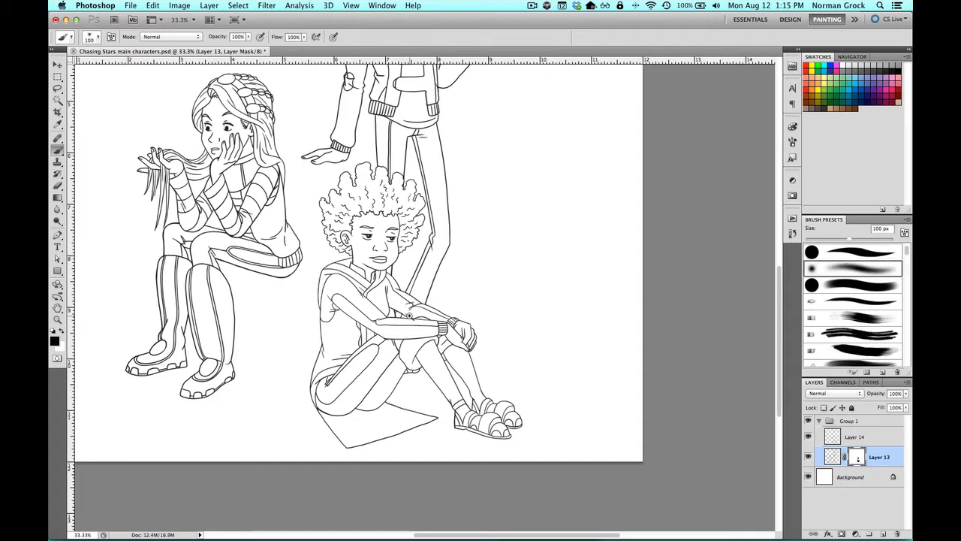
scroll(405, 312, "up", 3)
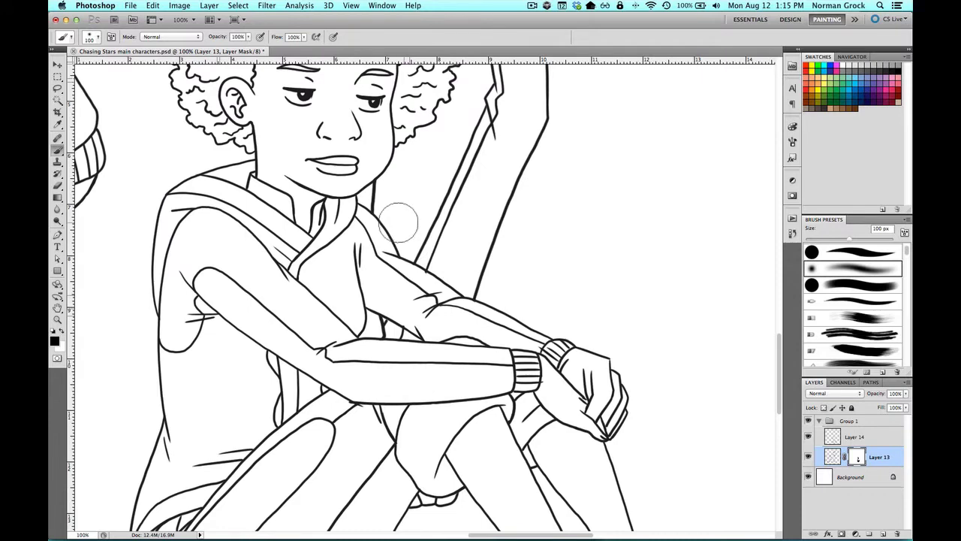
key("bracketright")
key("bracketright")
key("bracketright")
key("bracketright")
key("bracketright")
key("bracketright")
mouse_move(379, 259)
left_mouse_down()
mouse_move(483, 324)
mouse_move(353, 228)
mouse_move(455, 301)
left_mouse_up()
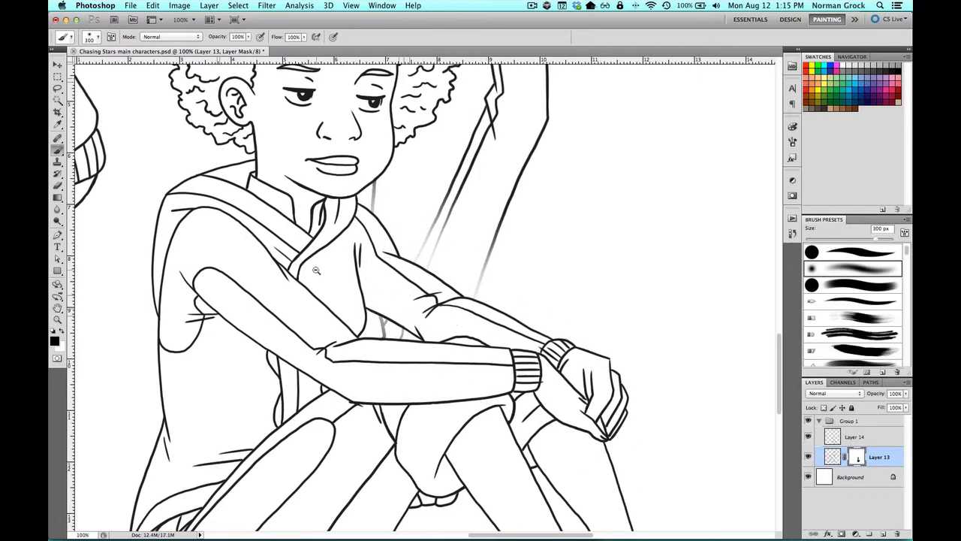
scroll(316, 271, "down", 3)
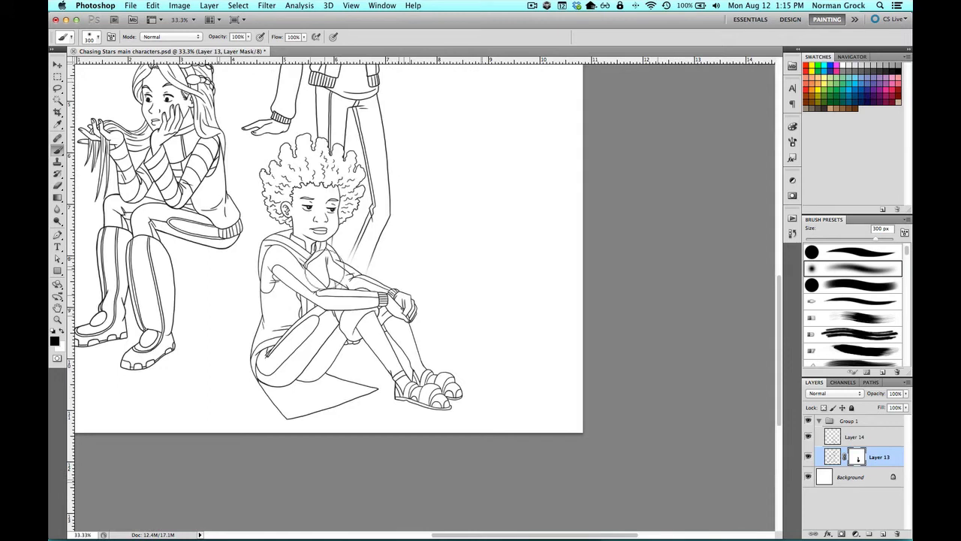
Compare the artwork with Layer 13's mask off and on, leaving the mask enabled and the whole page in view
right_click(858, 457)
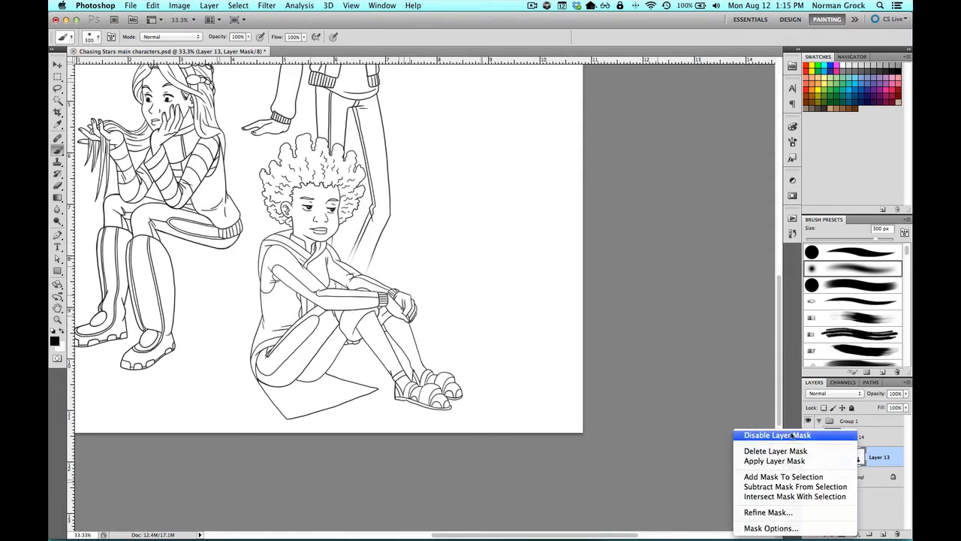
left_click(788, 435)
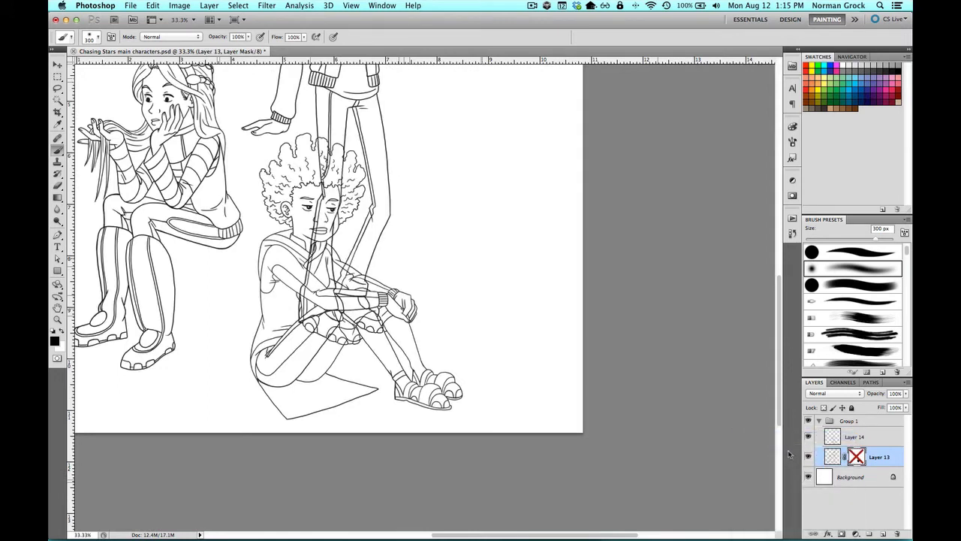
right_click(856, 457)
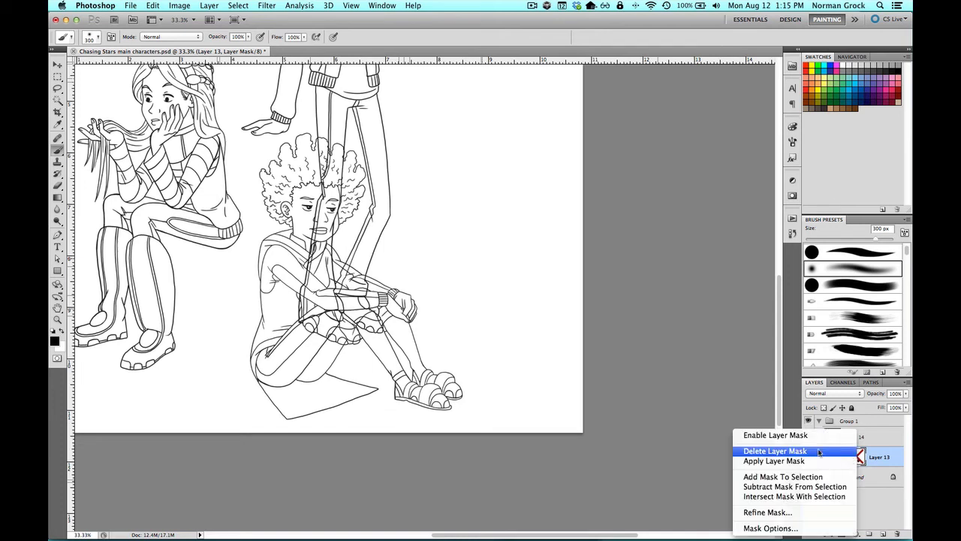
left_click(785, 436)
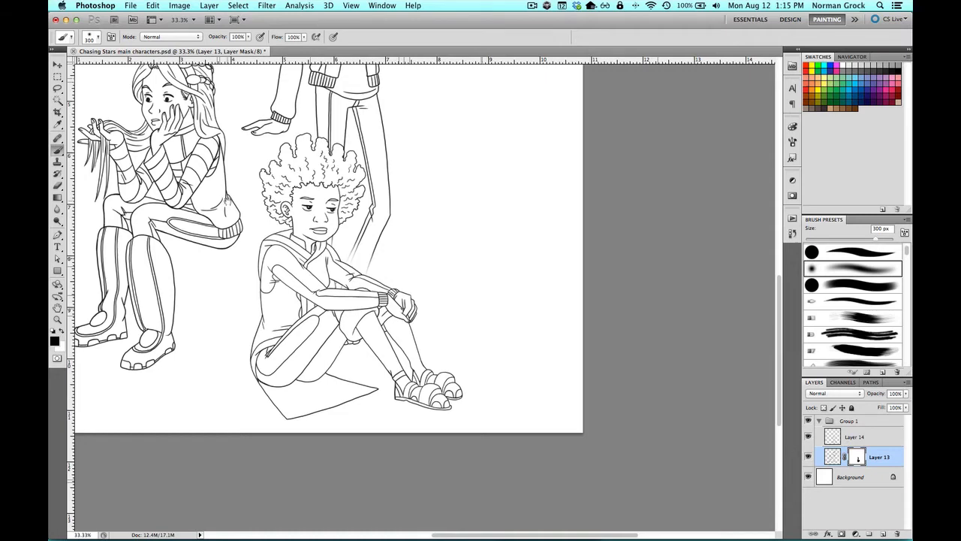
left_click_drag(227, 199, 270, 226)
left_click(284, 266, "alt")
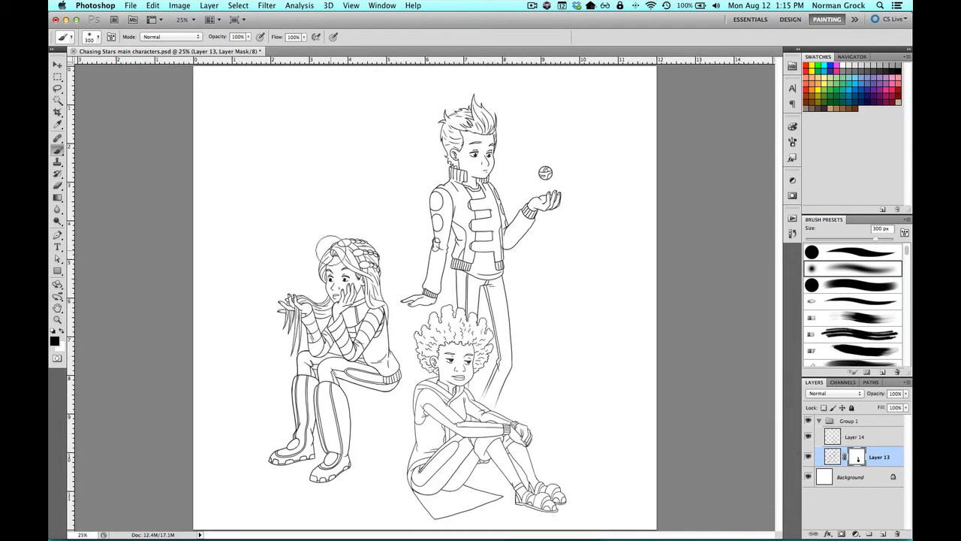
Lasso the standing figure on Layer 13's artwork, move it slightly to the right, and deselect
key("l")
left_click(58, 91)
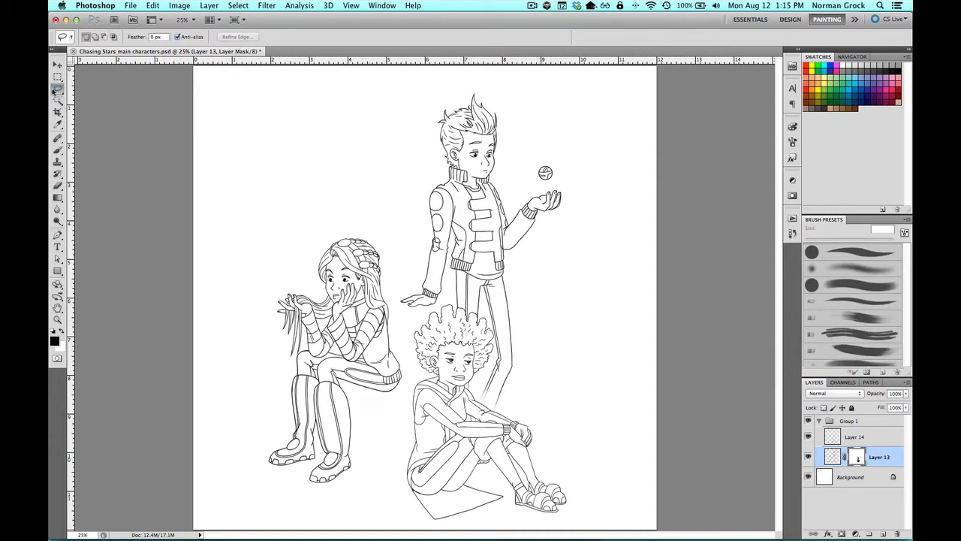
mouse_move(407, 238)
left_mouse_down()
mouse_move(414, 336)
mouse_move(382, 479)
mouse_move(574, 478)
mouse_move(423, 60)
mouse_move(399, 225)
left_mouse_up()
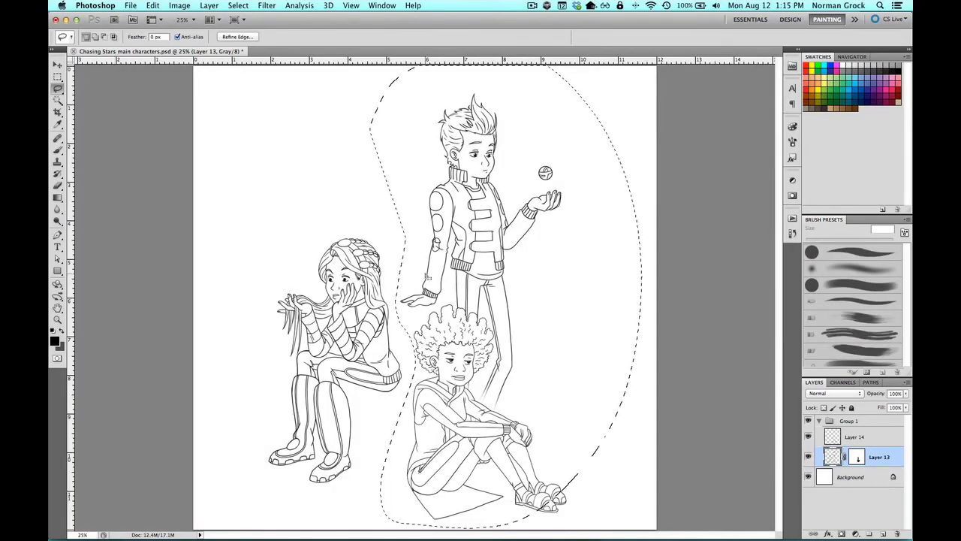
mouse_move(427, 275)
left_mouse_down()
mouse_move(461, 272)
mouse_move(441, 271)
mouse_move(450, 270)
left_mouse_up()
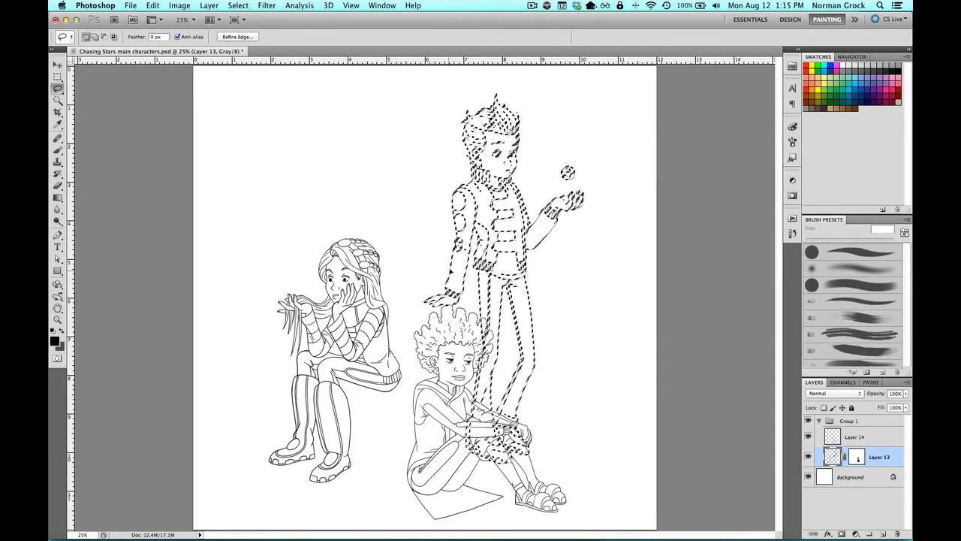
left_click(585, 330)
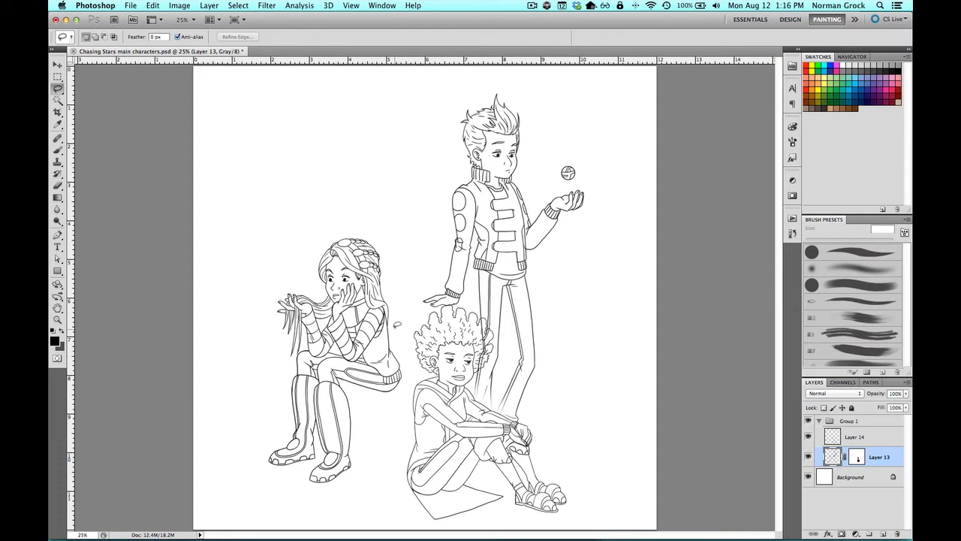
Revert the document to the last Enable Layer Mask history state, undoing the lasso selection and the move
key("super+z")
left_click(790, 236)
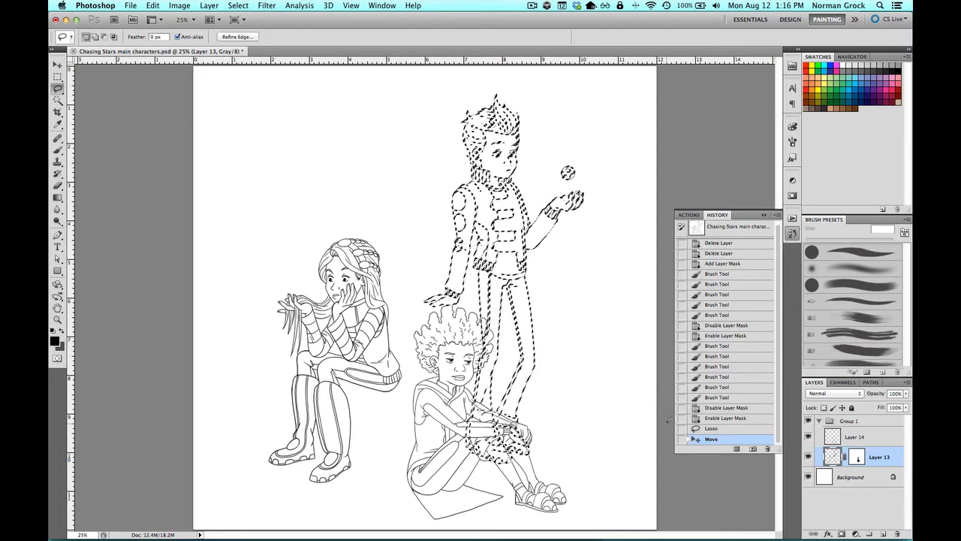
left_click(721, 428)
left_click(721, 418)
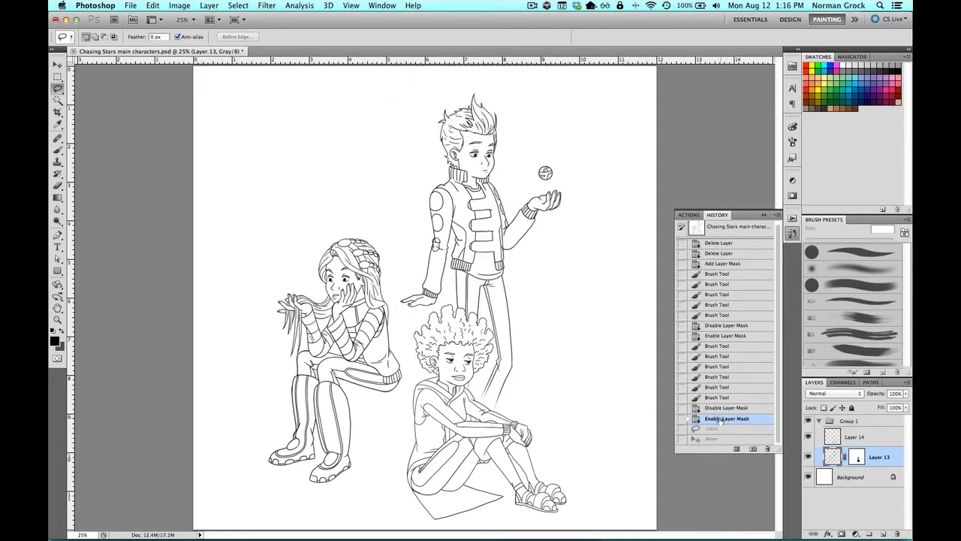
Reset Layer 13's mask by filling it with white at 100% opacity in Normal mode
left_click(857, 456)
key("shift+BackSpace")
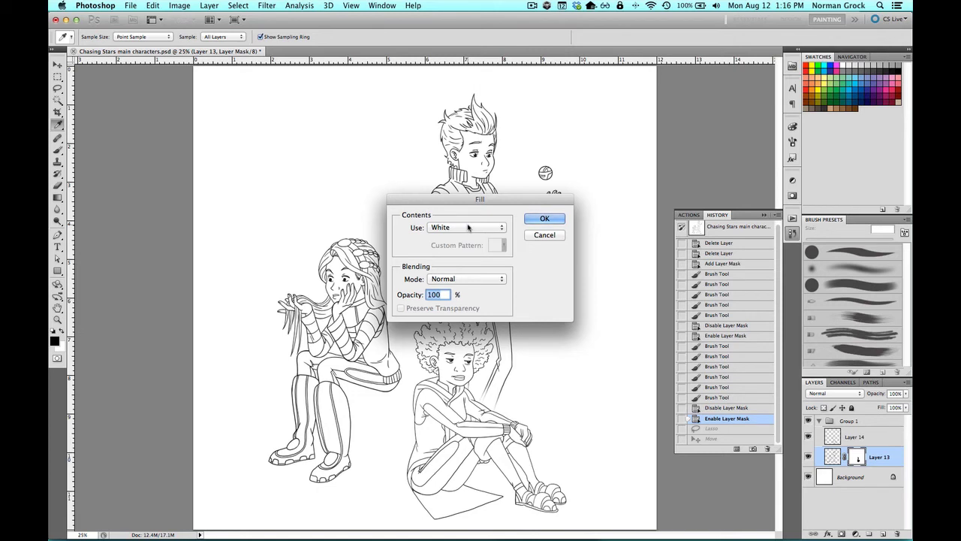
left_click(467, 227)
left_click(521, 229)
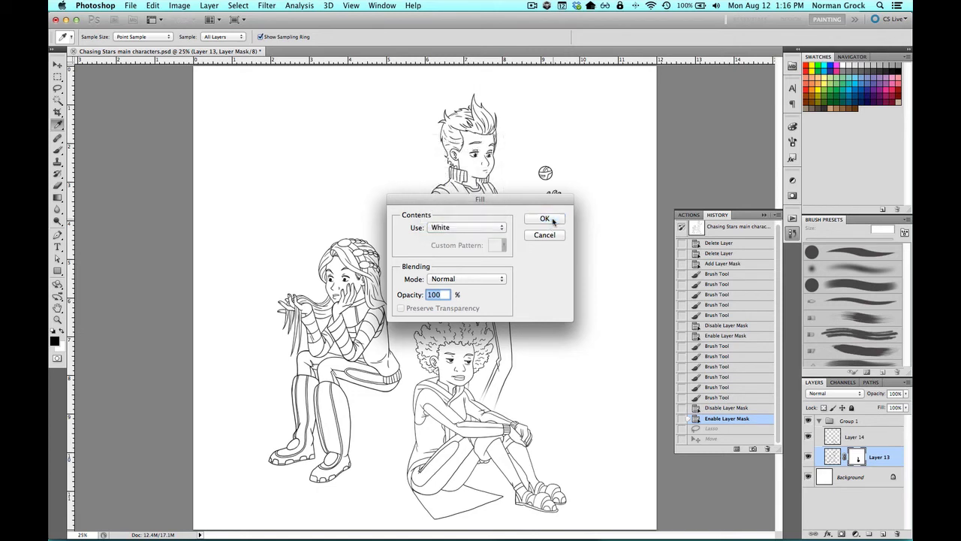
left_click(553, 220)
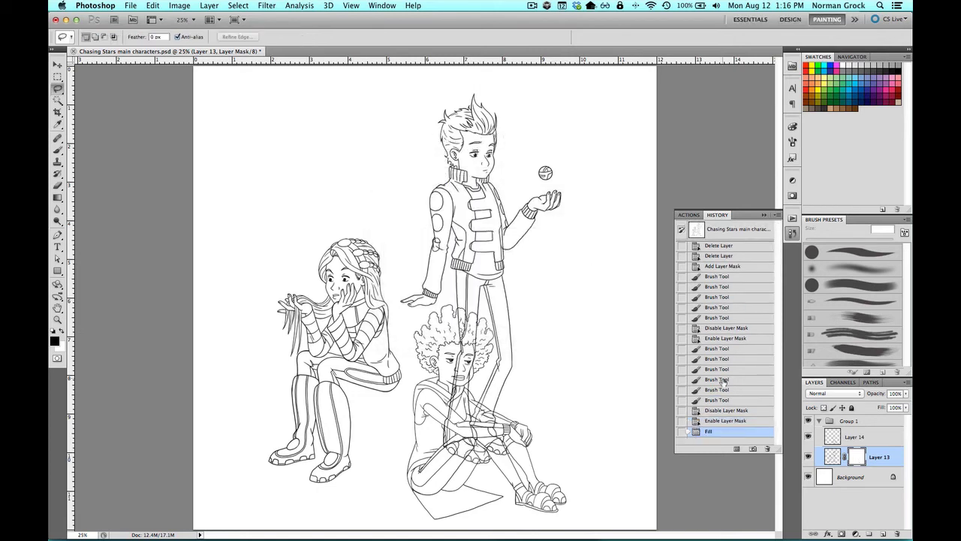
Select the seated figure's silhouette on Layer 14 by magic-wanding the empty area around it and inverting the selection
left_click(831, 438)
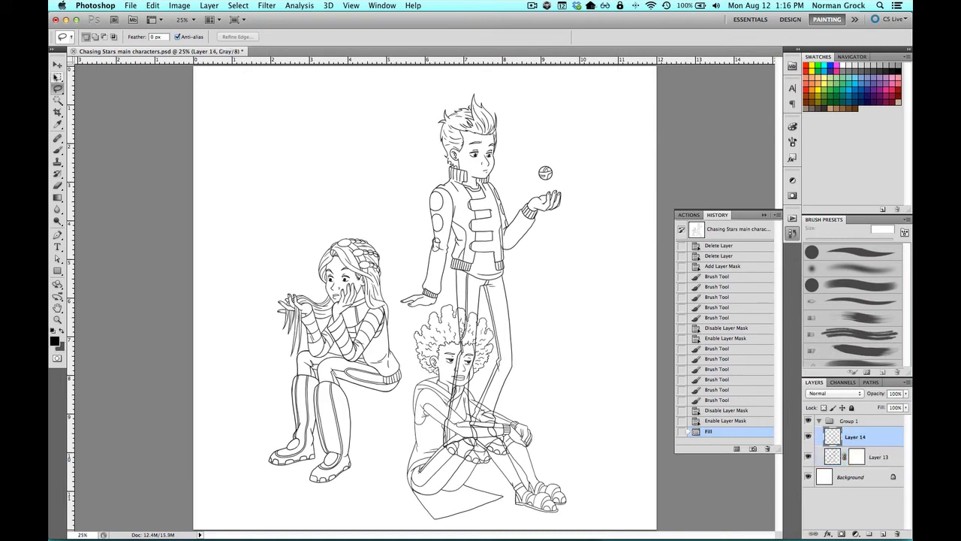
left_click(57, 99)
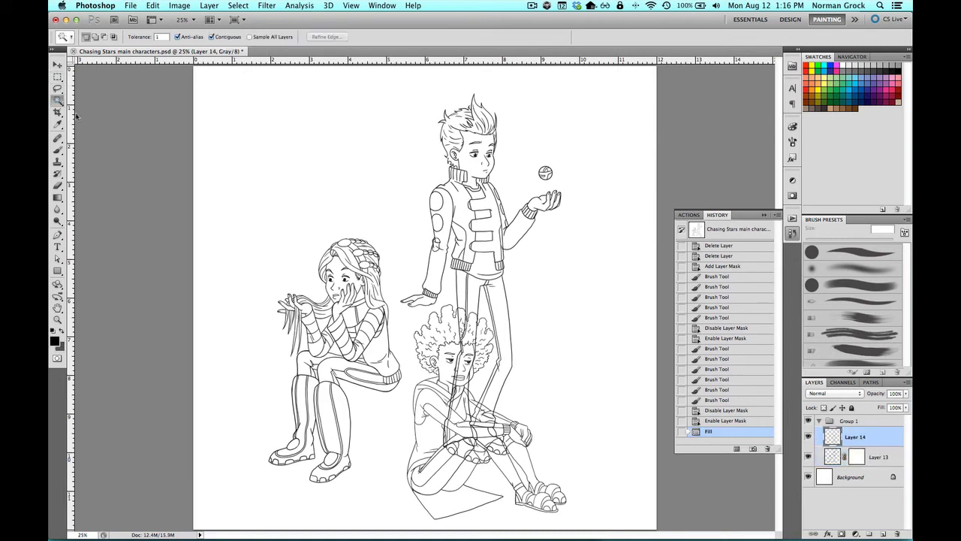
left_click(409, 254)
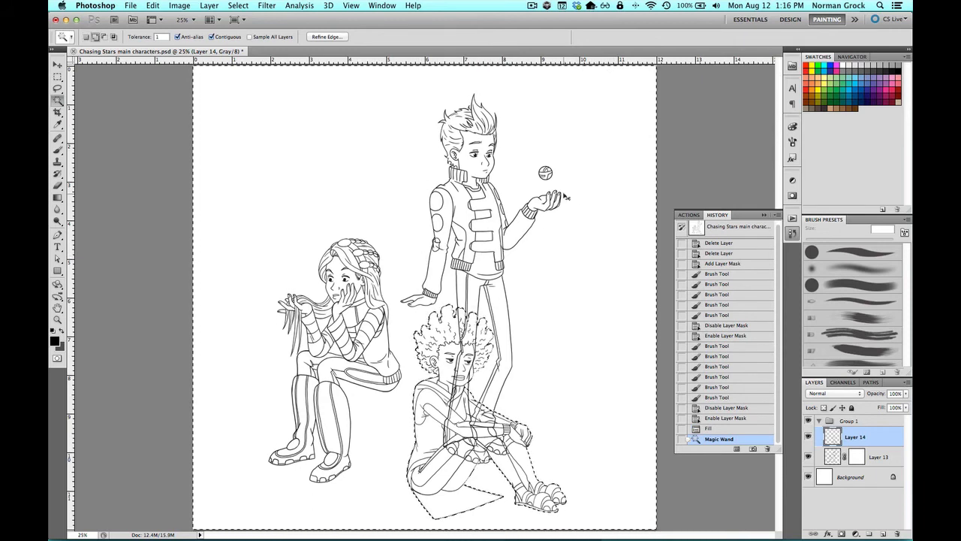
key("super+shift+i")
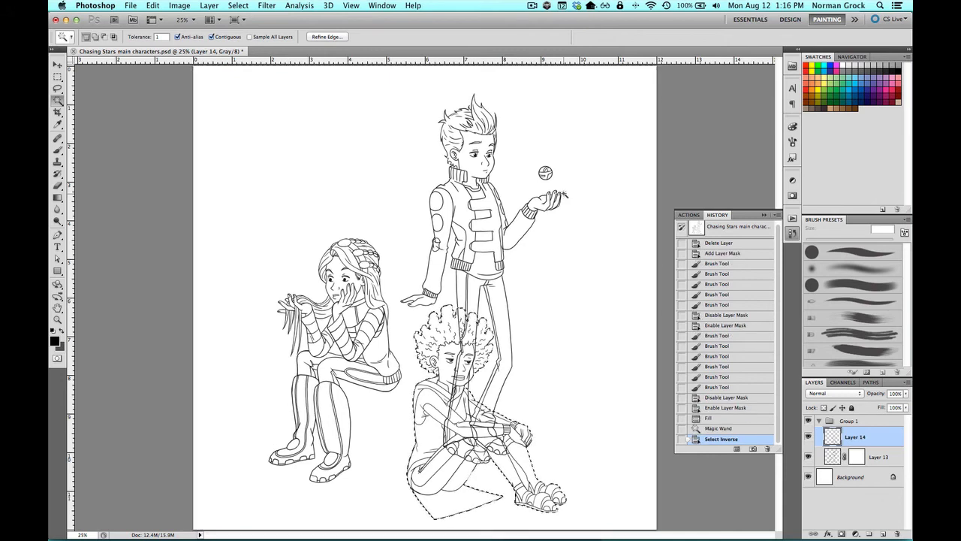
Fill the selected silhouette with black on Layer 13's mask, and deselect
left_click(855, 456)
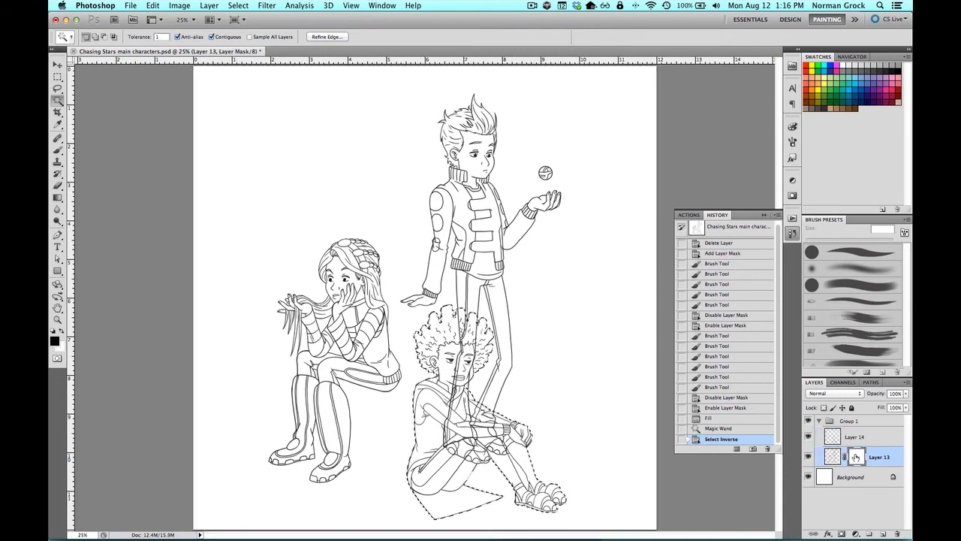
key("shift+BackSpace")
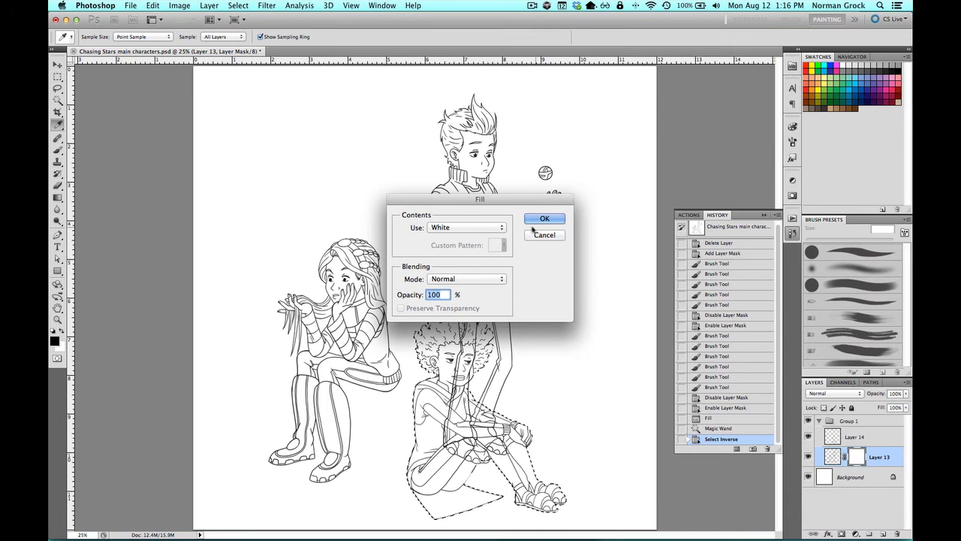
left_click(470, 228)
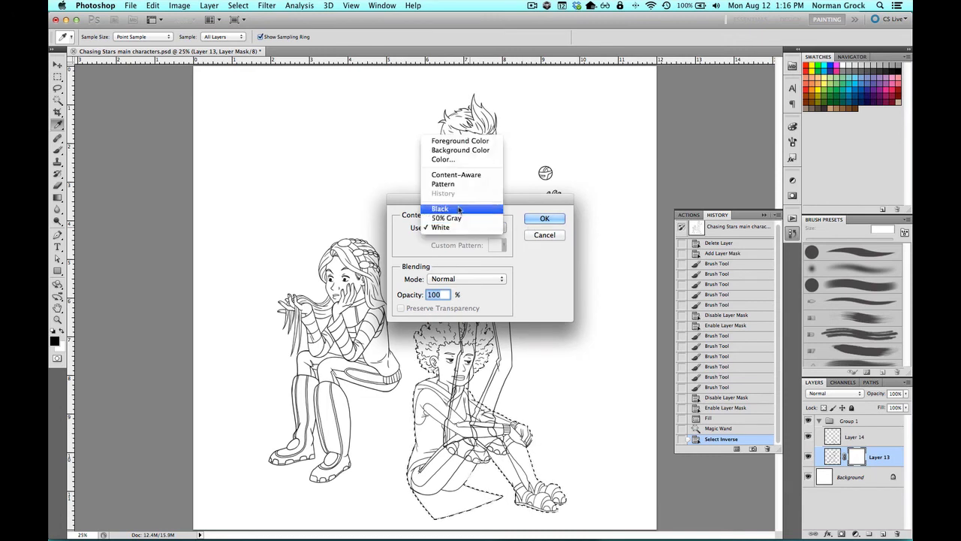
left_click(450, 209)
left_click(545, 217)
key("ctrl+d")
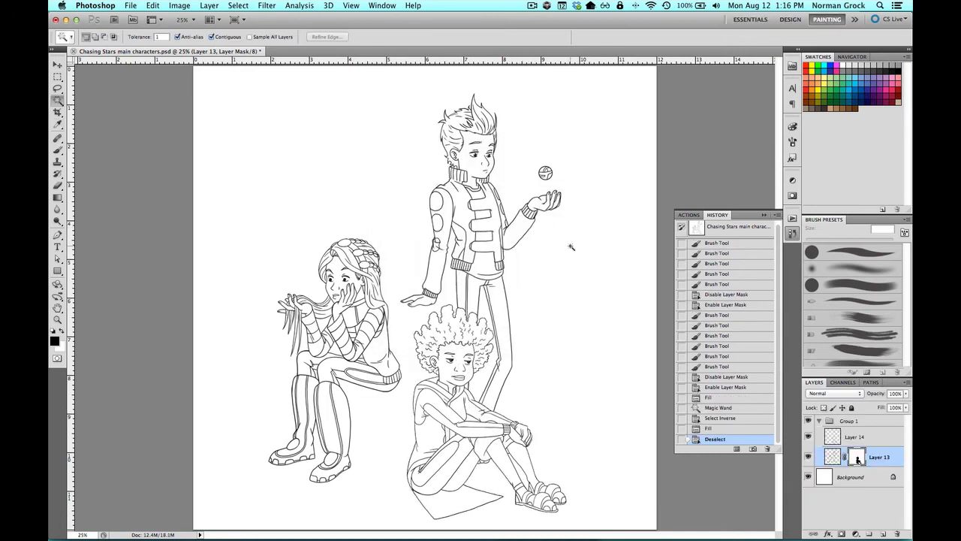